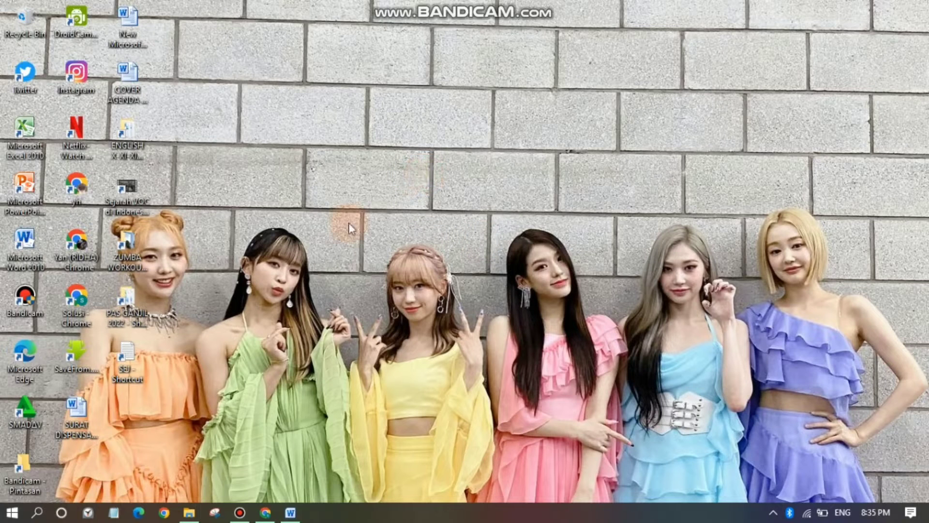
Show and dismiss the desktop context menu twice, then bring up the Word letter from the taskbar
{"action": "left_click_drag", "start_coordinate": [635, 101], "coordinate": [733, 190]}
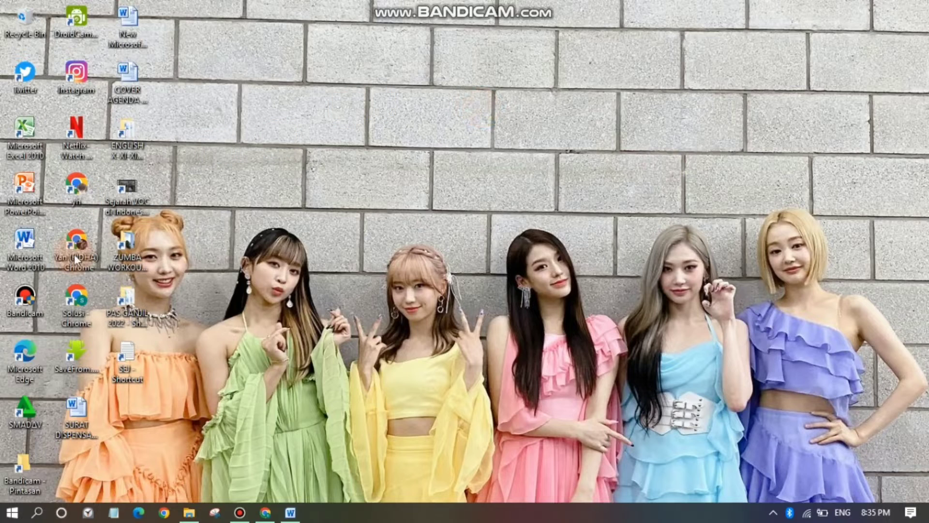
{"action": "right_click", "coordinate": [619, 169]}
{"action": "left_click", "coordinate": [549, 168]}
{"action": "right_click", "coordinate": [336, 167]}
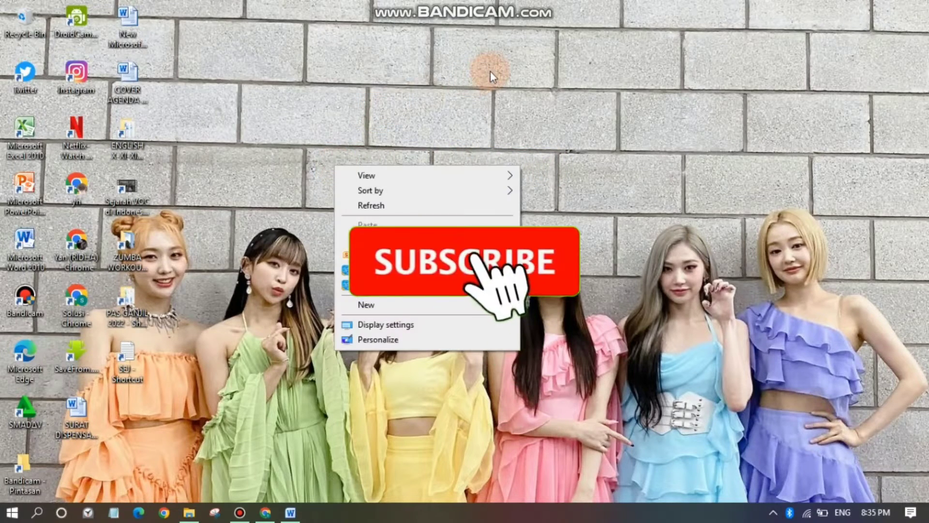
{"action": "left_click", "coordinate": [491, 72]}
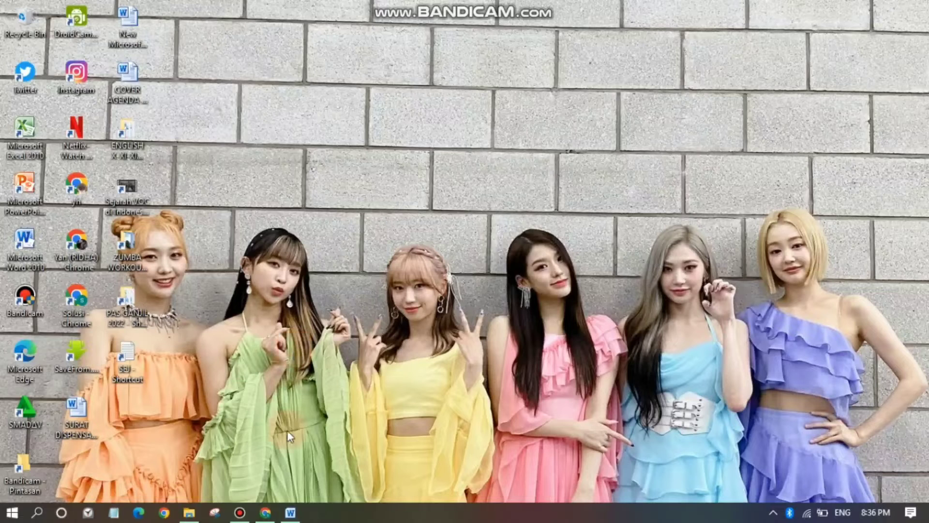
{"action": "left_click", "coordinate": [318, 520]}
Bring the Word letter to the front and scroll through it, then back up
{"action": "left_click", "coordinate": [290, 512]}
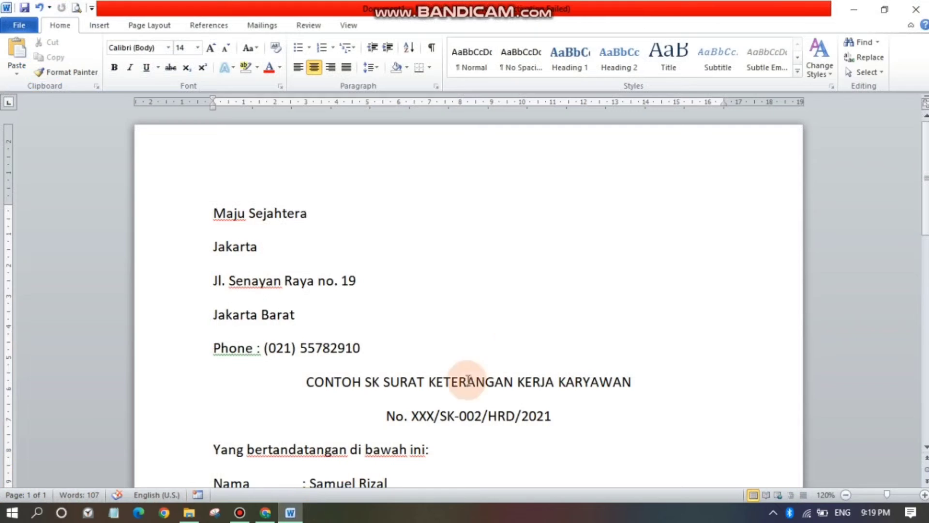
{"action": "scroll", "coordinate": [579, 279], "scroll_direction": "down", "scroll_amount": 2}
{"action": "scroll", "coordinate": [578, 281], "scroll_direction": "down", "scroll_amount": 1}
{"action": "scroll", "coordinate": [579, 280], "scroll_direction": "down", "scroll_amount": 1}
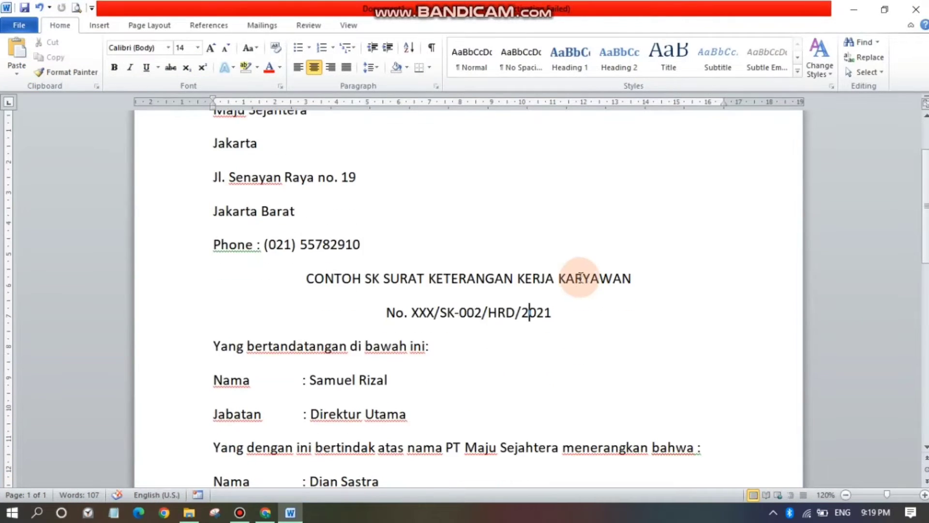
{"action": "scroll", "coordinate": [580, 276], "scroll_direction": "down", "scroll_amount": 2}
{"action": "scroll", "coordinate": [584, 271], "scroll_direction": "down", "scroll_amount": 1}
{"action": "scroll", "coordinate": [586, 274], "scroll_direction": "down", "scroll_amount": 1}
{"action": "scroll", "coordinate": [585, 276], "scroll_direction": "down", "scroll_amount": 1}
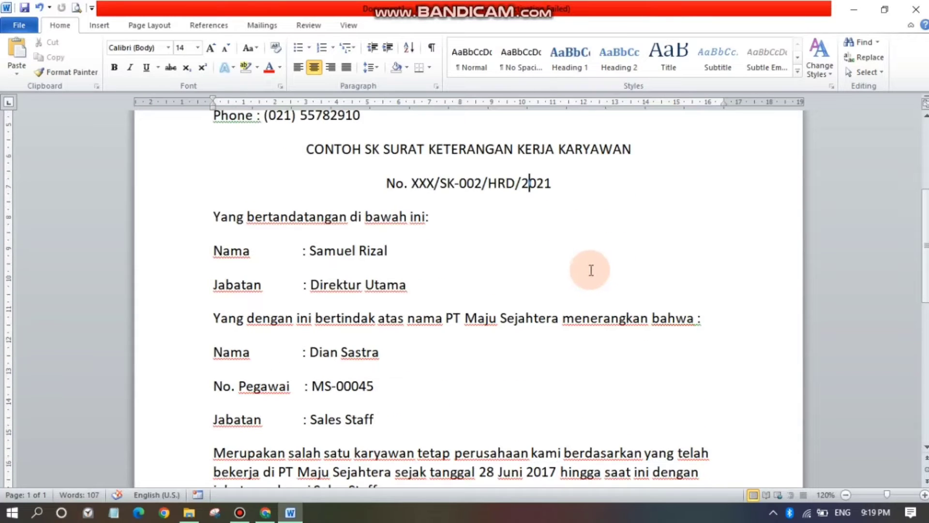
{"action": "scroll", "coordinate": [592, 269], "scroll_direction": "down", "scroll_amount": 1}
{"action": "scroll", "coordinate": [600, 268], "scroll_direction": "down", "scroll_amount": 2}
{"action": "scroll", "coordinate": [604, 263], "scroll_direction": "down", "scroll_amount": 2}
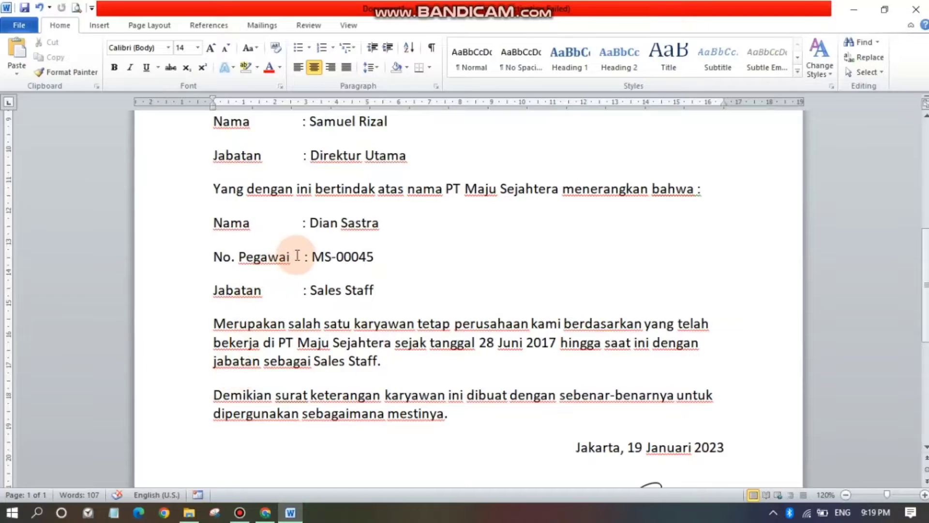
{"action": "scroll", "coordinate": [301, 255], "scroll_direction": "up", "scroll_amount": 6}
{"action": "scroll", "coordinate": [290, 243], "scroll_direction": "up", "scroll_amount": 3}
{"action": "scroll", "coordinate": [307, 251], "scroll_direction": "up", "scroll_amount": 3}
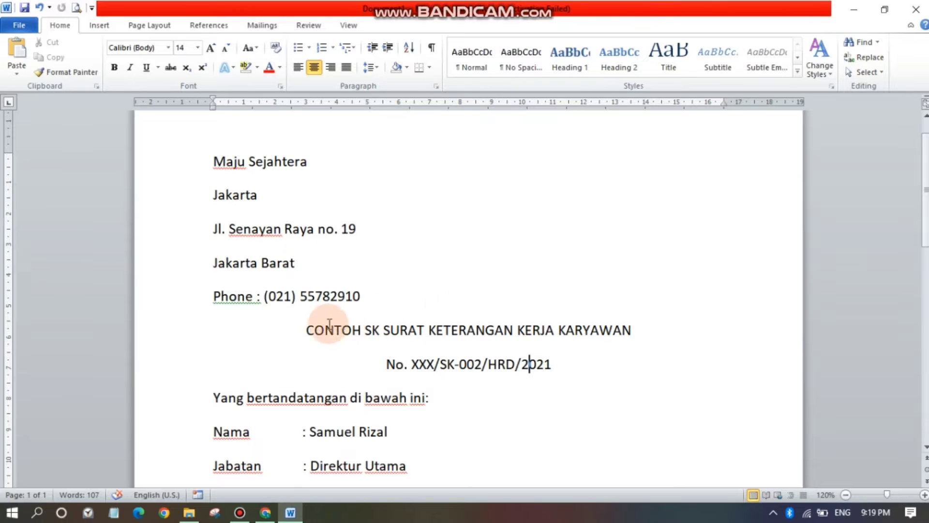
Select the centred title line, grow it to size 16, then shrink it back to 14
{"action": "left_click_drag", "start_coordinate": [307, 330], "coordinate": [634, 344]}
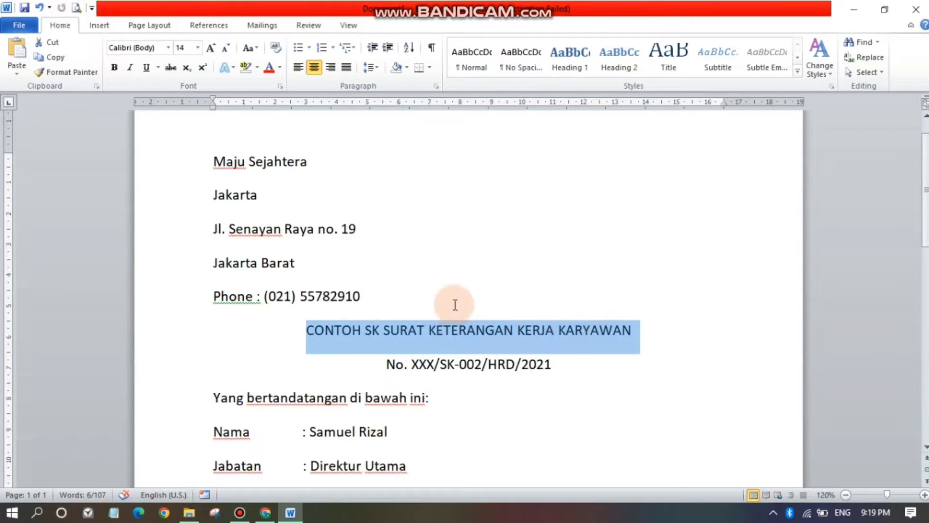
{"action": "left_click", "coordinate": [212, 48]}
{"action": "left_click", "coordinate": [225, 49]}
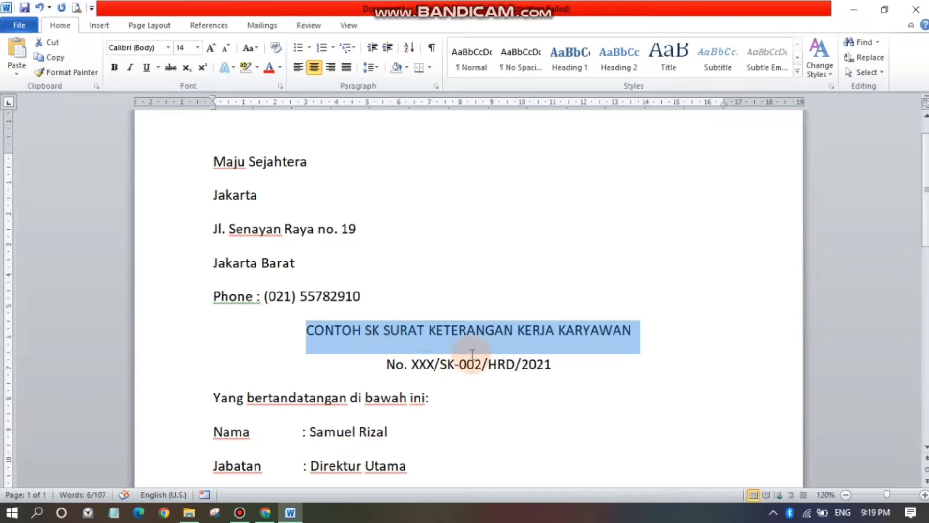
Convert the title to Sentence case with Change Case
{"action": "left_click", "coordinate": [256, 51]}
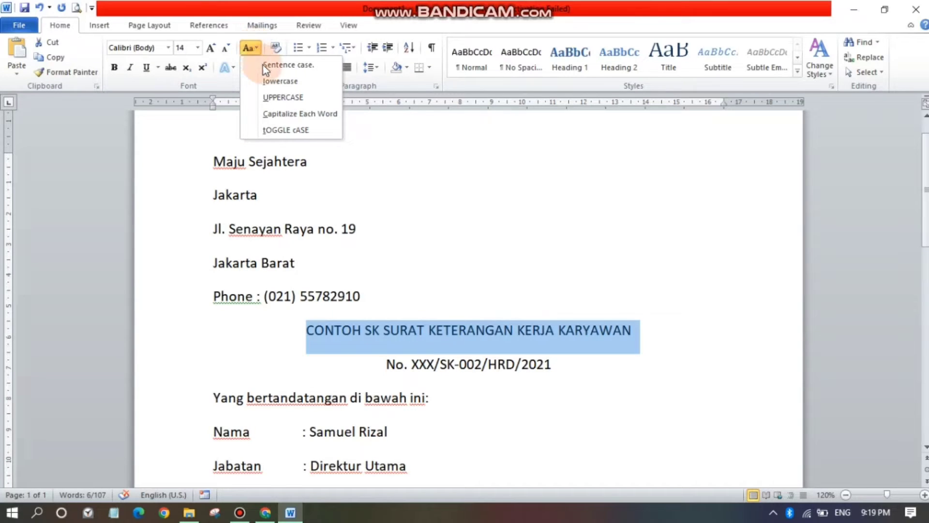
{"action": "left_click", "coordinate": [292, 66]}
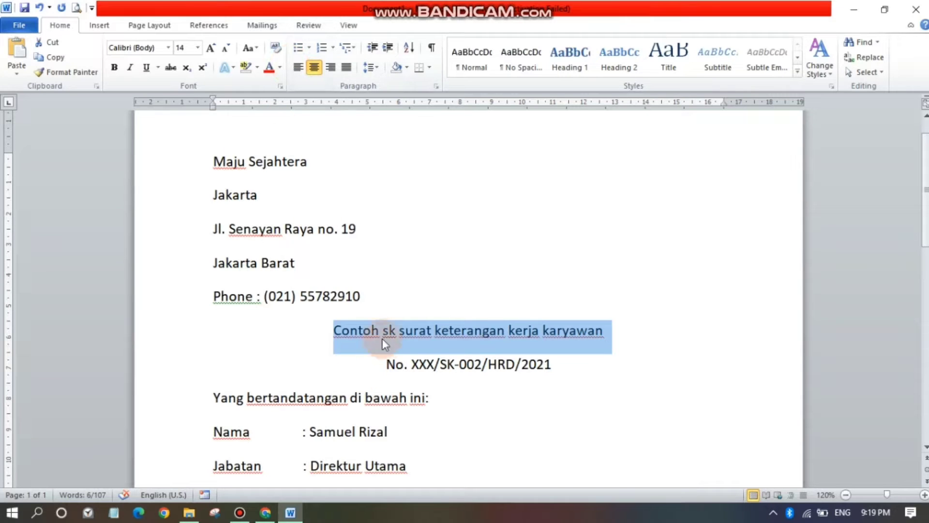
{"action": "left_click", "coordinate": [341, 337]}
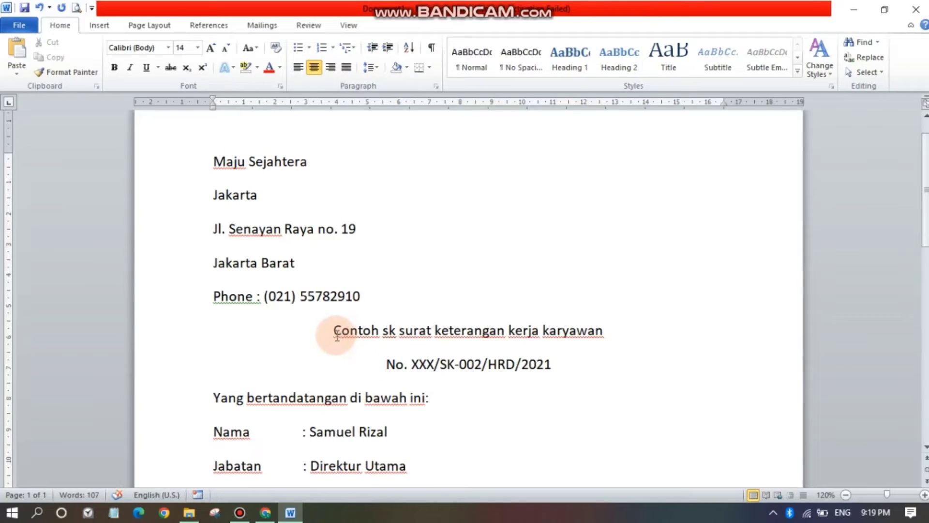
{"action": "left_click_drag", "start_coordinate": [333, 333], "coordinate": [339, 323]}
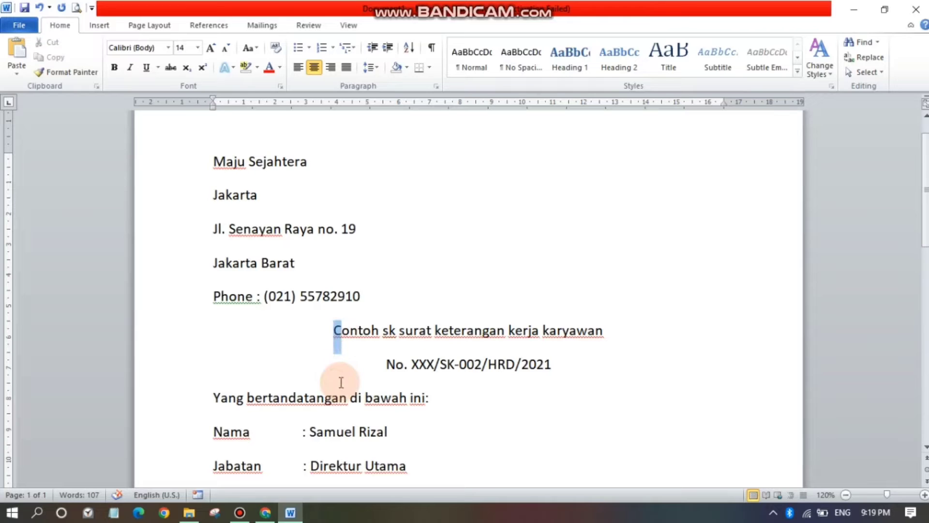
{"action": "left_click", "coordinate": [371, 310]}
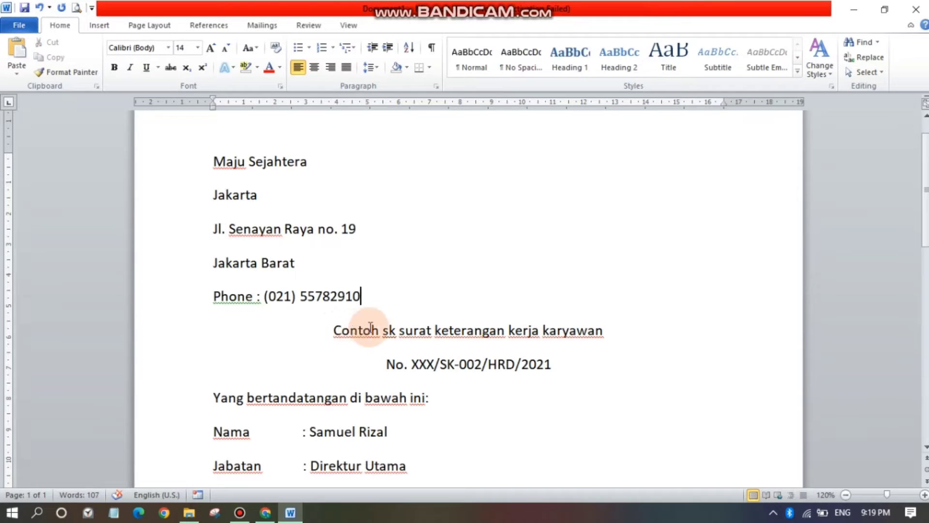
Reselect the title and change it to lowercase: 'contoh sk surat keterangan kerja karyawan'
{"action": "left_click_drag", "start_coordinate": [321, 328], "coordinate": [596, 350]}
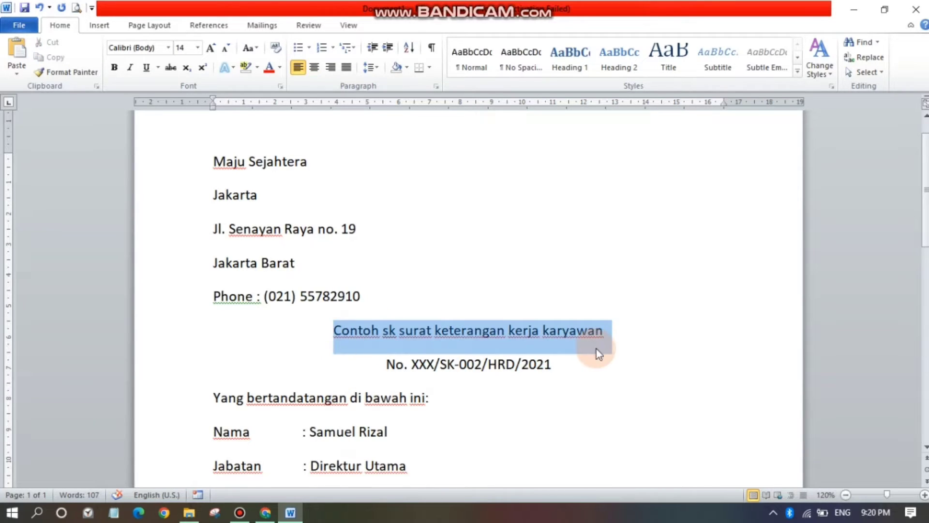
{"action": "left_click", "coordinate": [250, 48]}
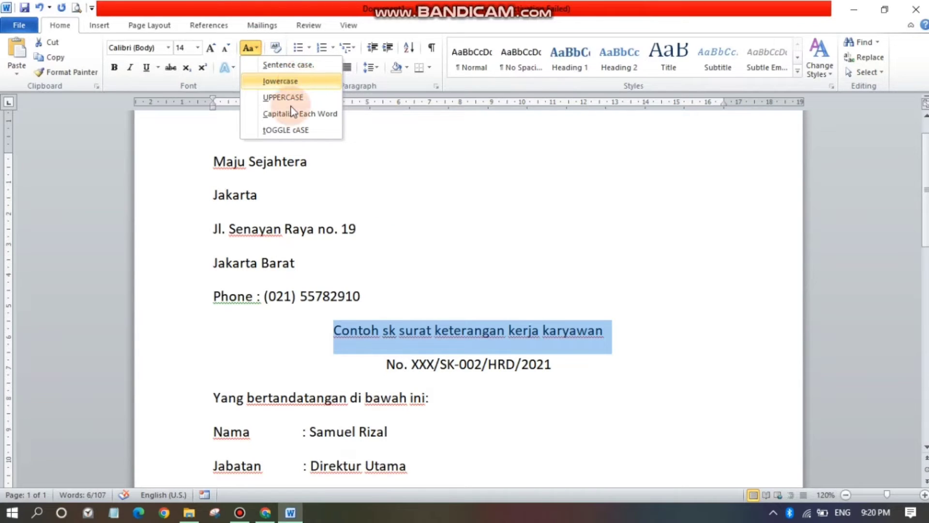
{"action": "left_click", "coordinate": [602, 338]}
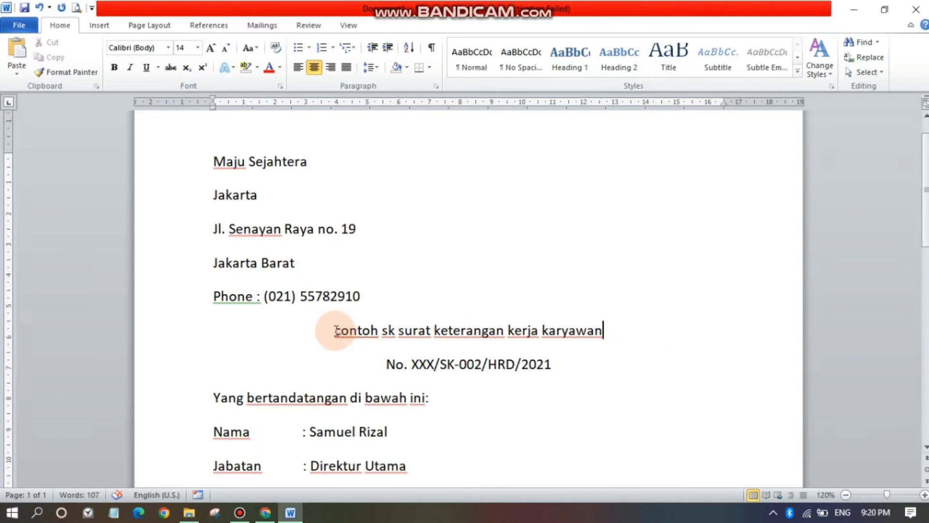
{"action": "left_click_drag", "start_coordinate": [337, 331], "coordinate": [624, 341]}
Change the title to UPPERCASE with Change Case
{"action": "left_click", "coordinate": [252, 48]}
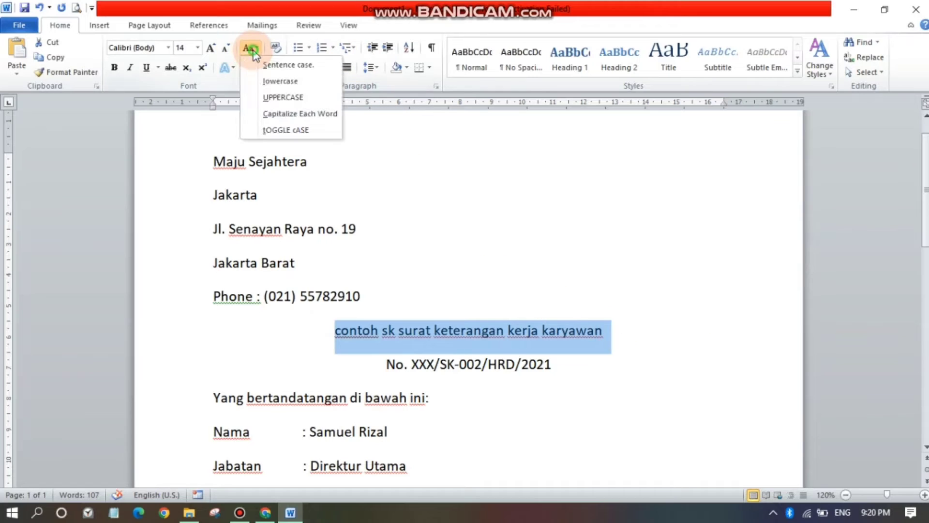
{"action": "left_click", "coordinate": [297, 98]}
{"action": "left_click", "coordinate": [371, 333]}
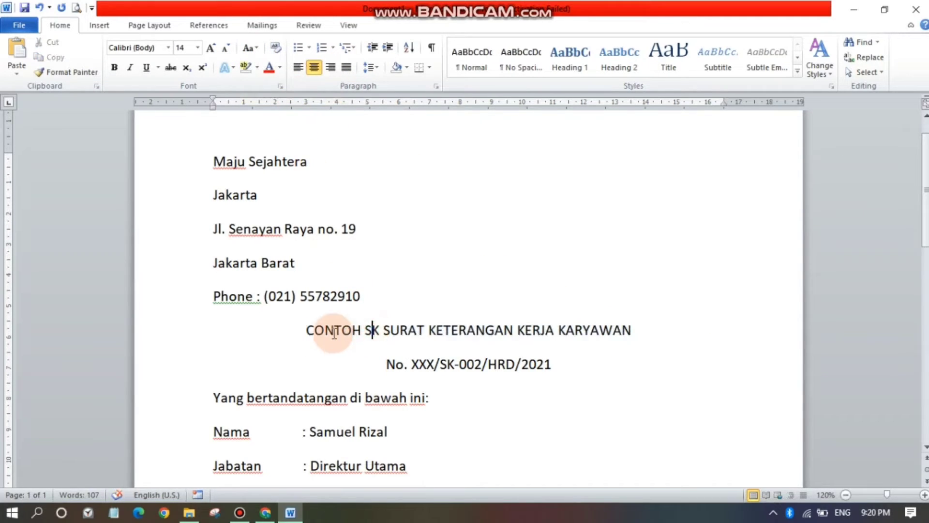
{"action": "left_click", "coordinate": [297, 331]}
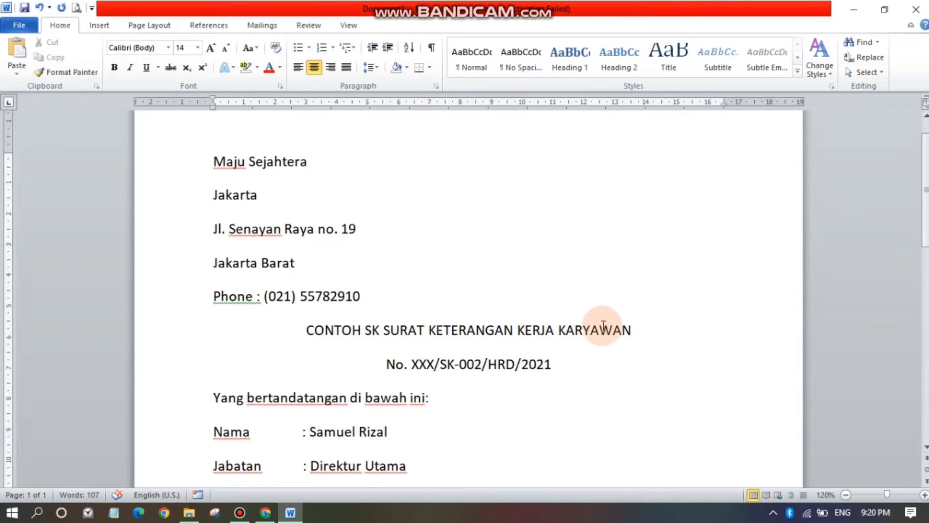
Reselect the title and apply Capitalize Each Word: 'Contoh Sk Surat Keterangan Kerja Karyawan'
{"action": "left_click", "coordinate": [643, 334], "text": "shift"}
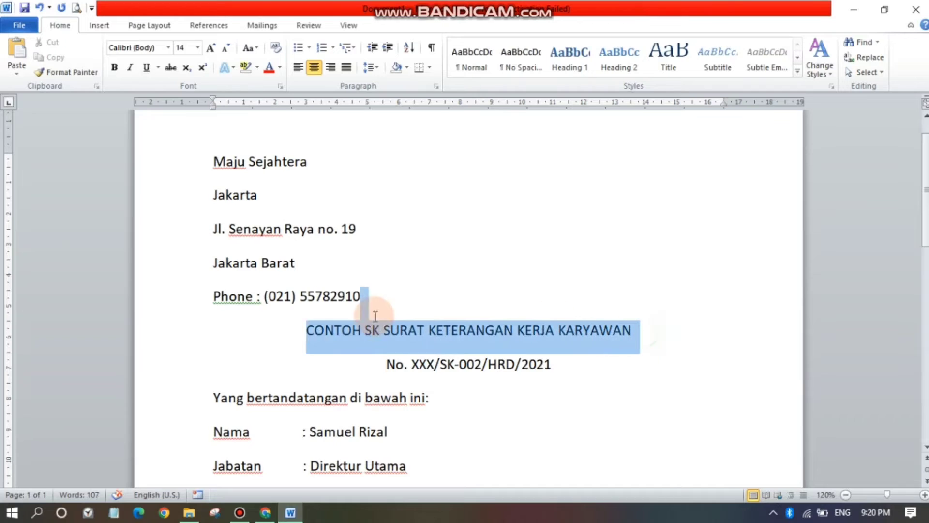
{"action": "left_click", "coordinate": [249, 48]}
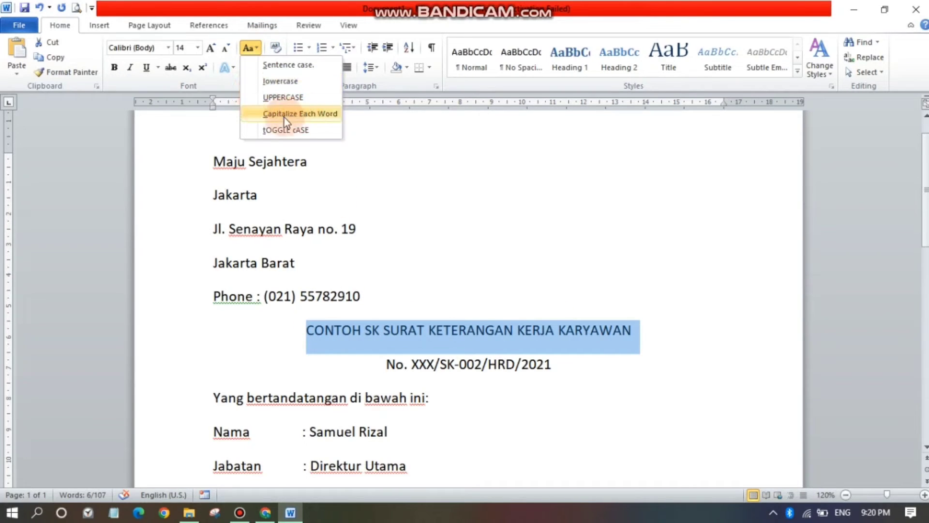
{"action": "left_click", "coordinate": [314, 114]}
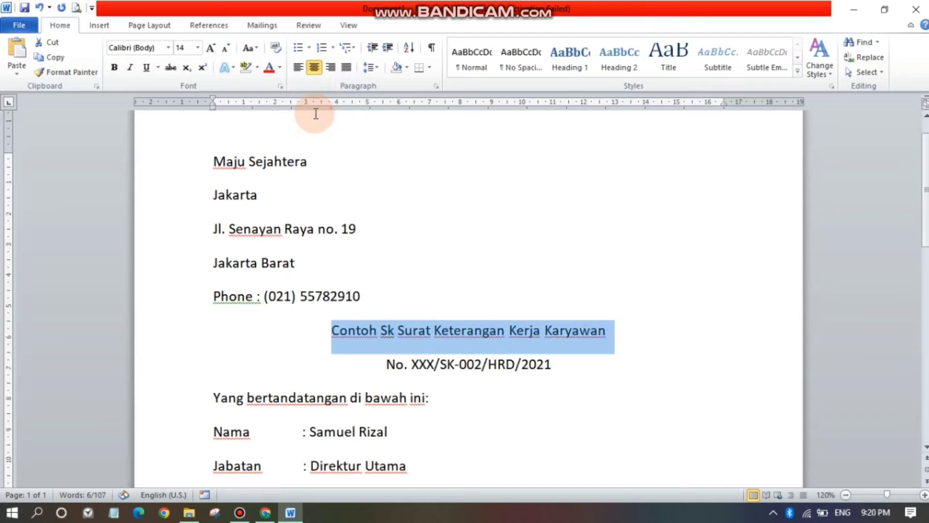
{"action": "left_click", "coordinate": [434, 341]}
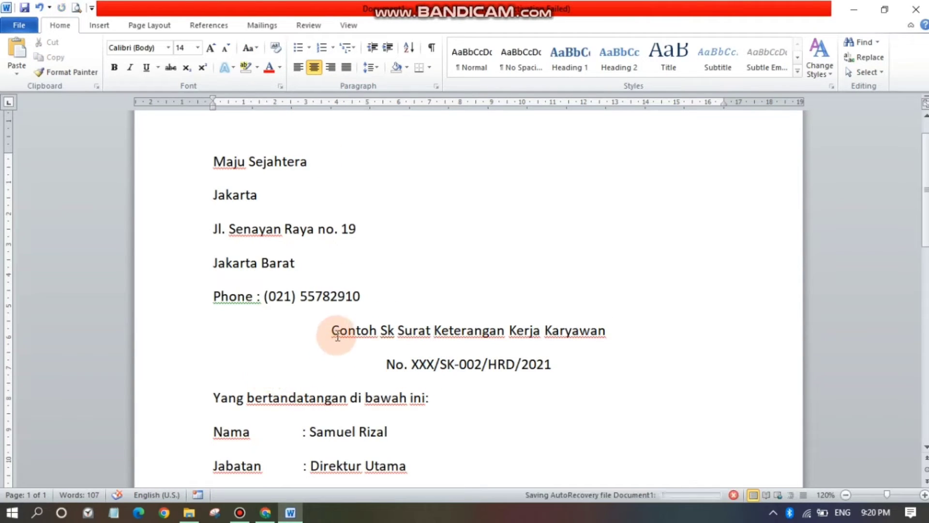
{"action": "left_click", "coordinate": [386, 332]}
{"action": "left_click", "coordinate": [405, 332]}
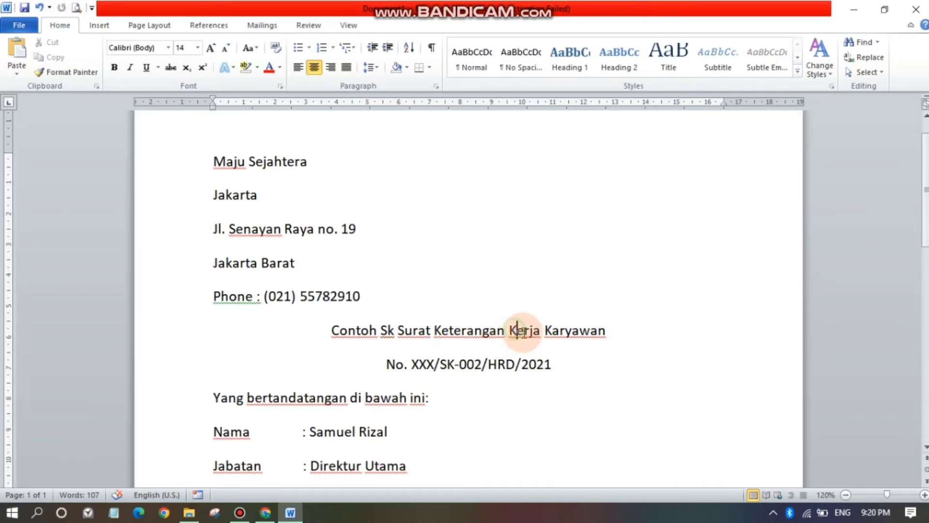
{"action": "left_click", "coordinate": [553, 333]}
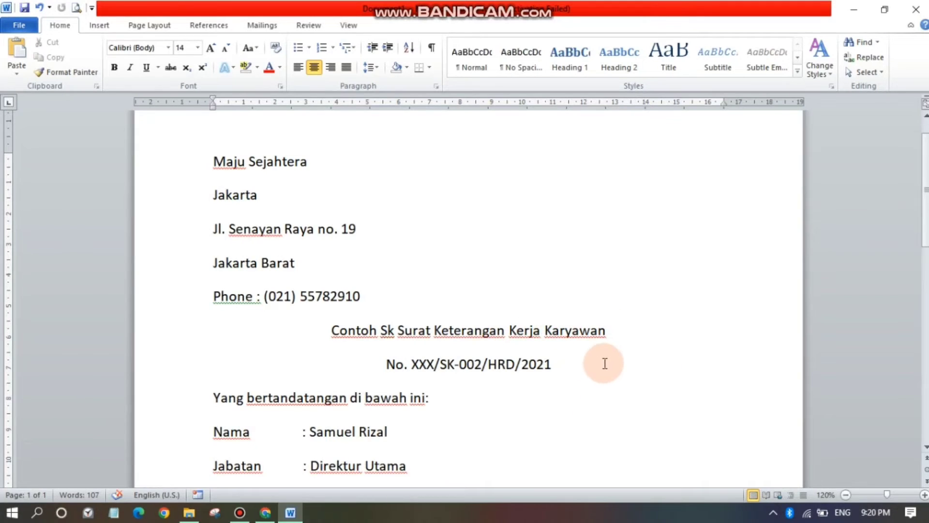
Flip every letter of the title with tOGGLE cASE
{"action": "left_click_drag", "start_coordinate": [620, 338], "coordinate": [284, 332]}
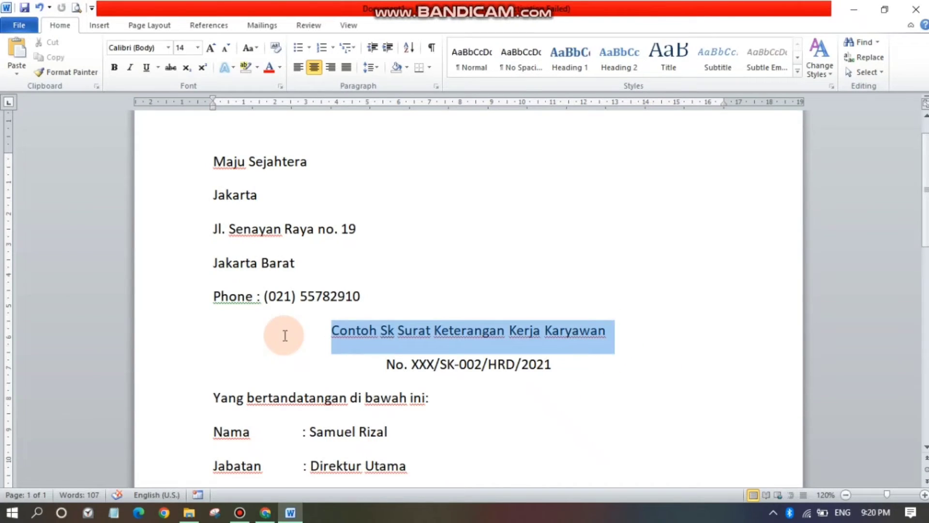
{"action": "left_click", "coordinate": [249, 47]}
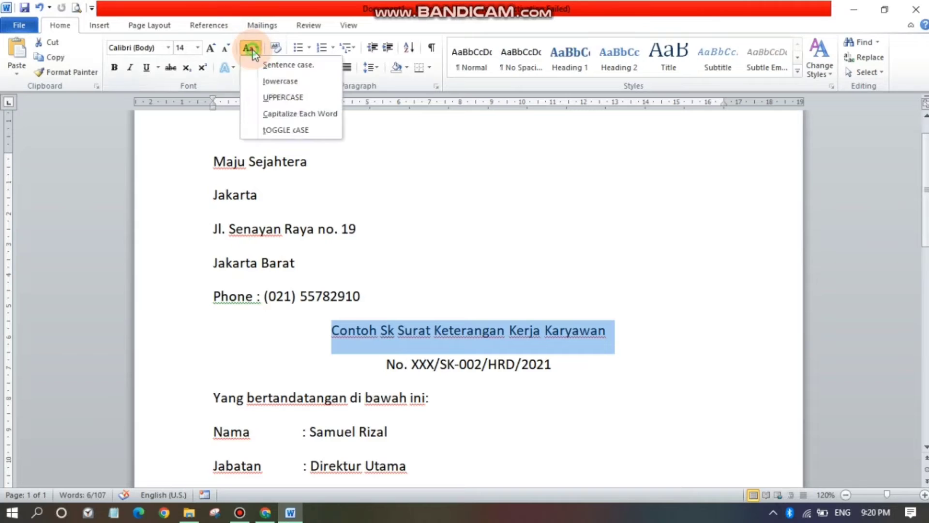
{"action": "left_click", "coordinate": [294, 130]}
{"action": "left_click", "coordinate": [428, 334]}
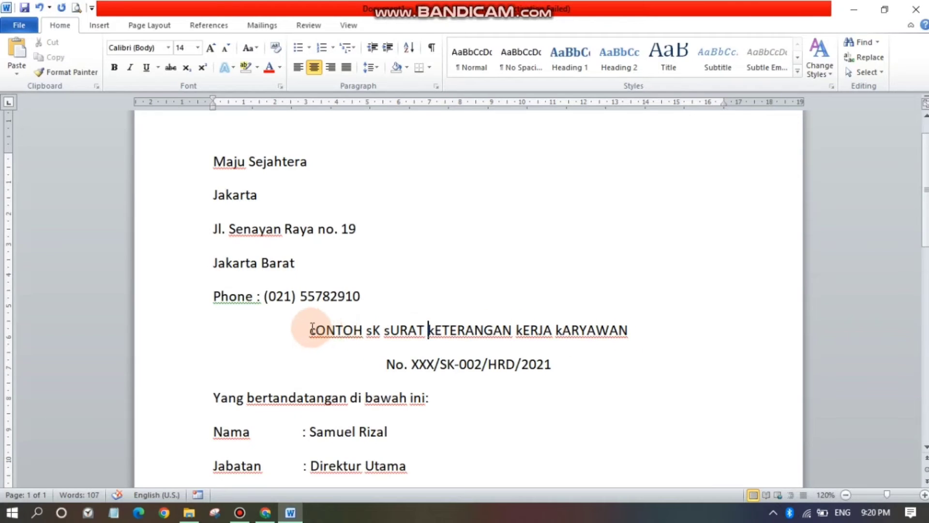
{"action": "left_click", "coordinate": [432, 333]}
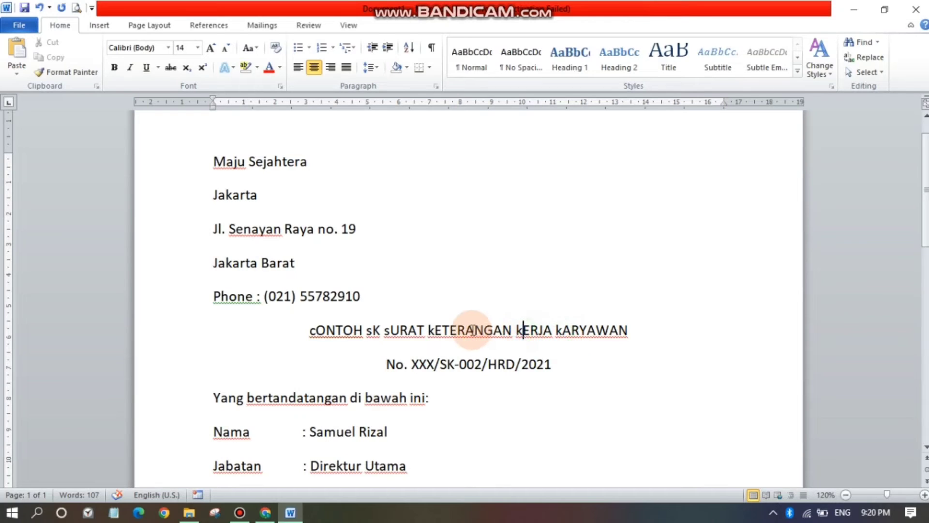
Reselect the whole title and restore Capitalize Each Word
{"action": "left_click", "coordinate": [309, 330], "text": "shift"}
{"action": "left_click", "coordinate": [660, 330], "text": "shift"}
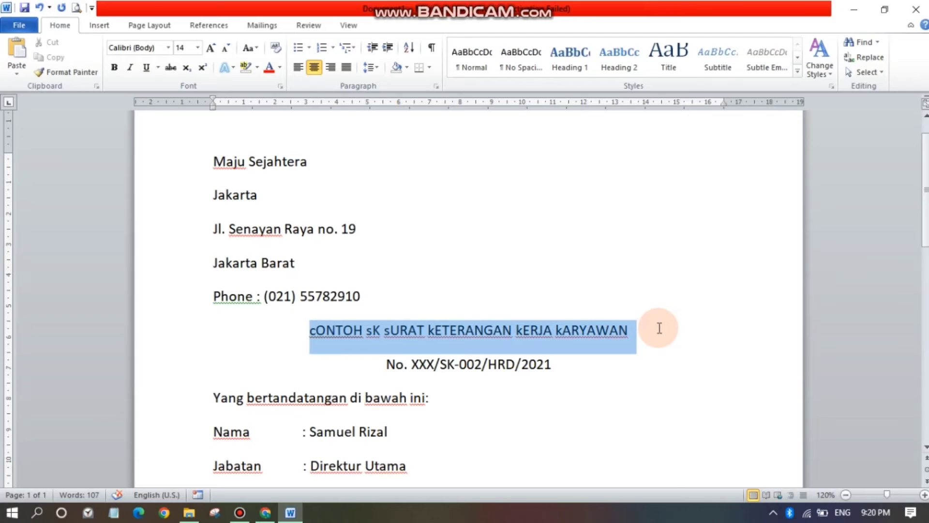
{"action": "left_click", "coordinate": [252, 50]}
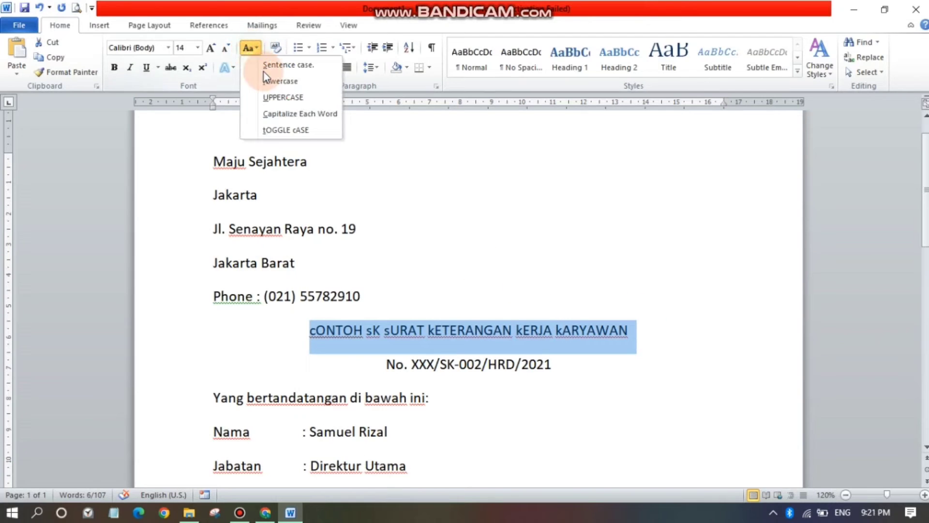
{"action": "left_click", "coordinate": [310, 114]}
{"action": "left_click", "coordinate": [728, 329]}
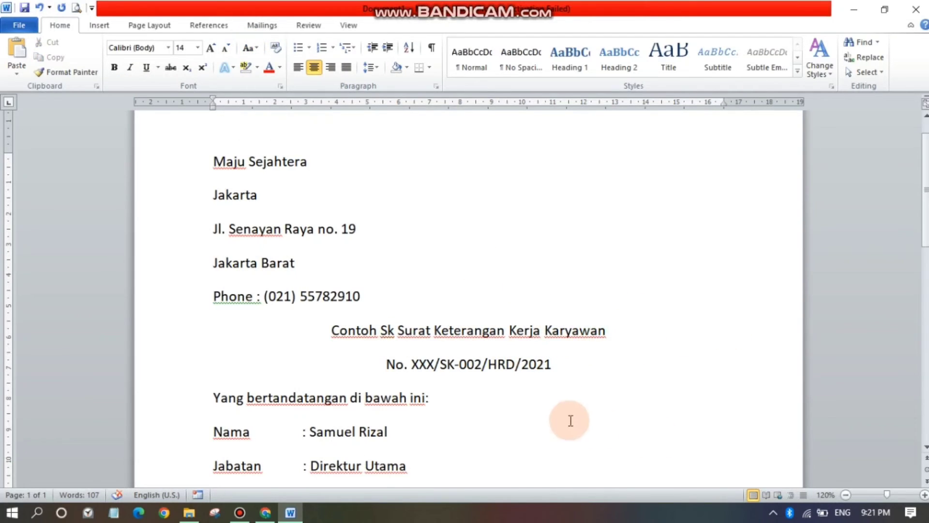
{"action": "key", "text": "Left"}
{"action": "scroll", "coordinate": [590, 405], "scroll_direction": "down", "scroll_amount": 2}
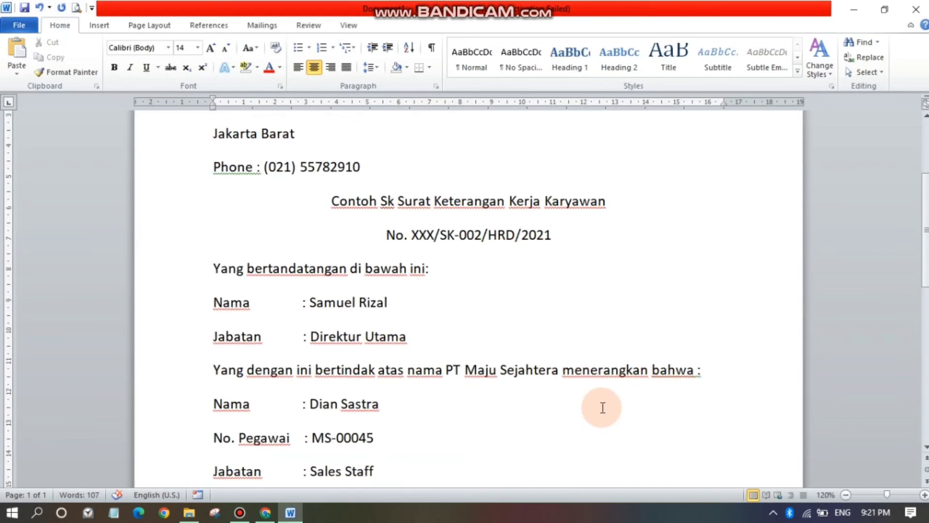
{"action": "scroll", "coordinate": [600, 405], "scroll_direction": "up", "scroll_amount": 1}
{"action": "scroll", "coordinate": [600, 405], "scroll_direction": "up", "scroll_amount": 1}
{"action": "left_click", "coordinate": [634, 369]}
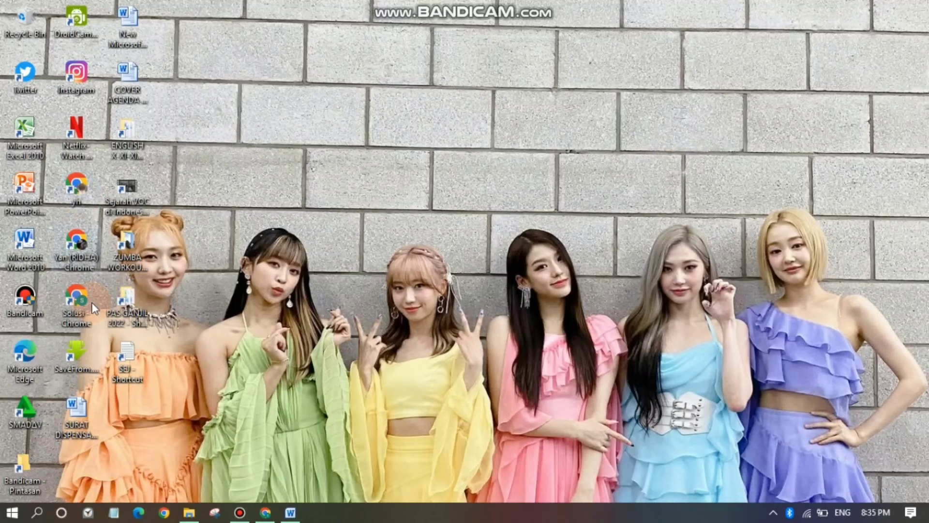
Open and dismiss the desktop's right-click menu twice
{"action": "right_click", "coordinate": [619, 168]}
{"action": "left_click", "coordinate": [549, 166]}
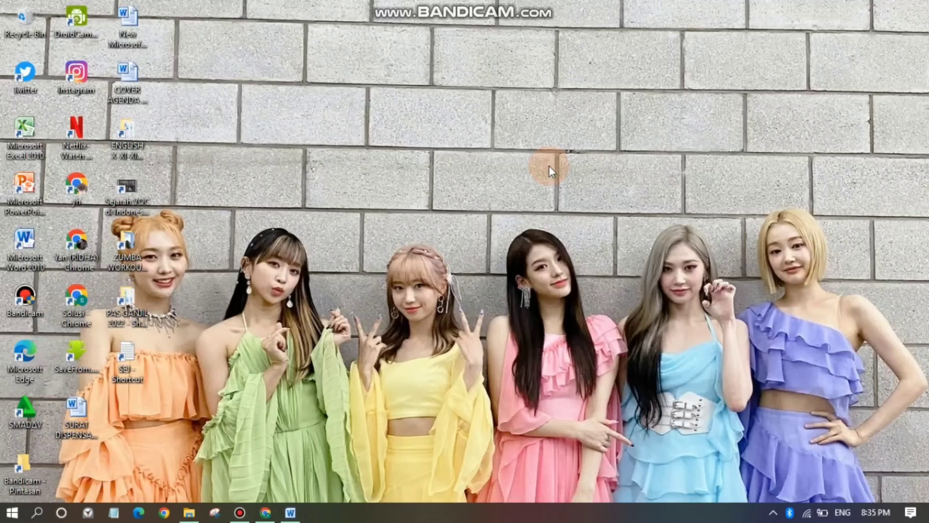
{"action": "right_click", "coordinate": [336, 167]}
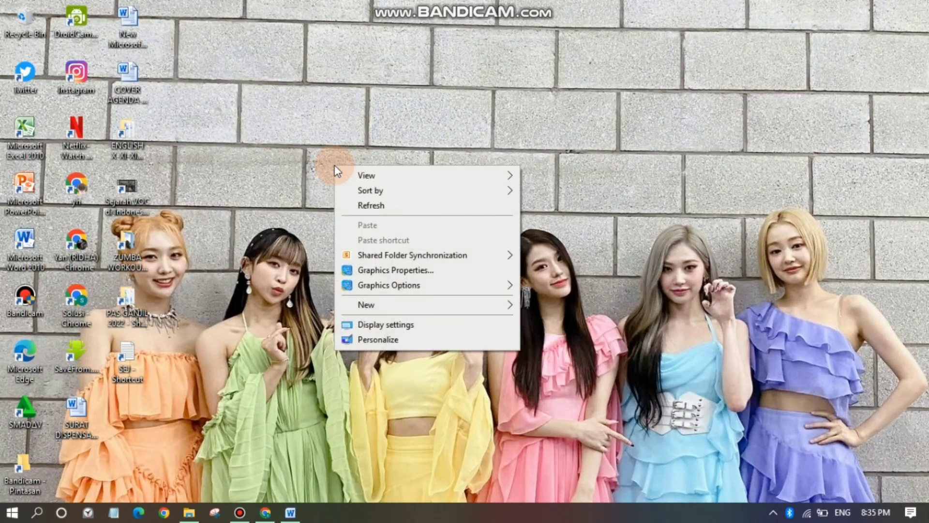
{"action": "left_click", "coordinate": [490, 72]}
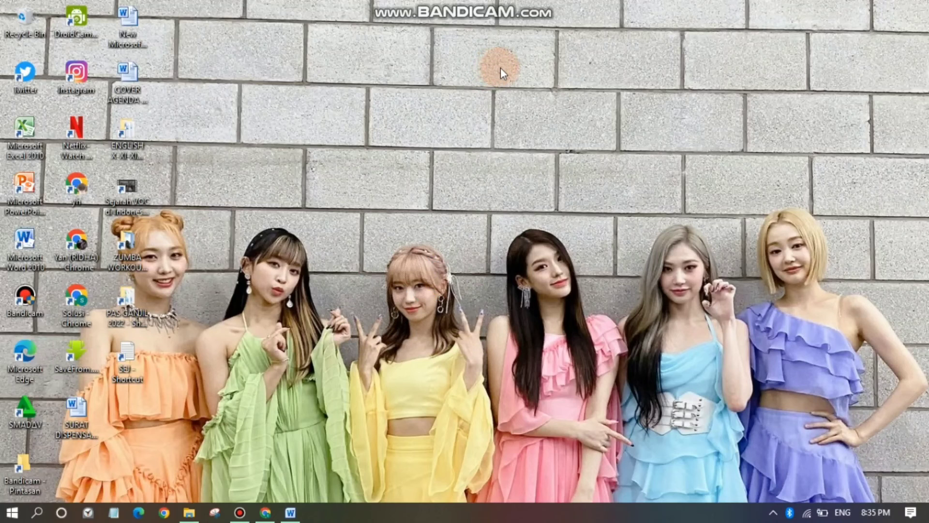